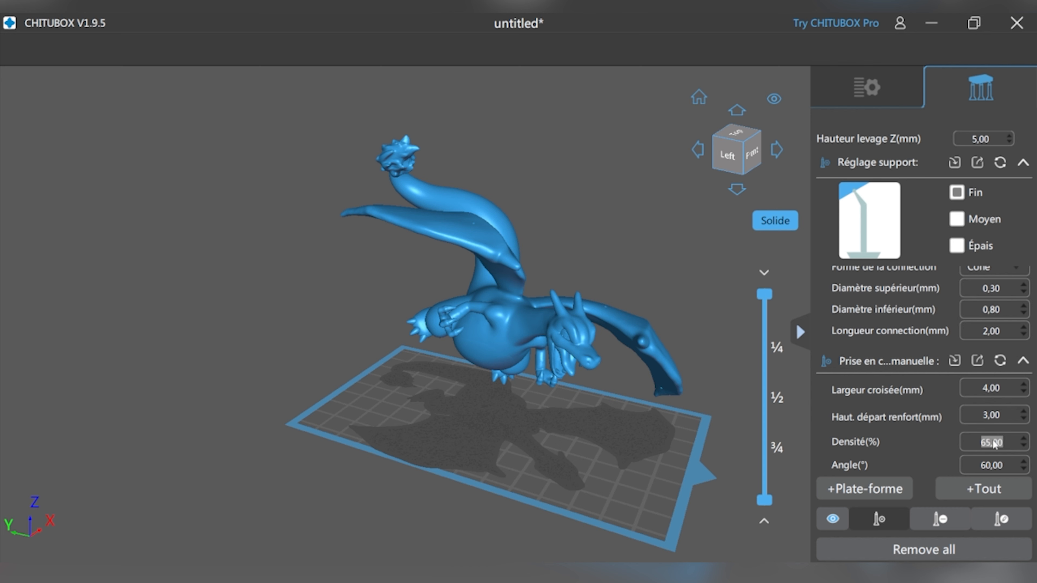
Set the support density to 80% and the angle to 65°, and generate supports over the whole model.
text(80)
key(Tab)
text(65)
click(982, 492)
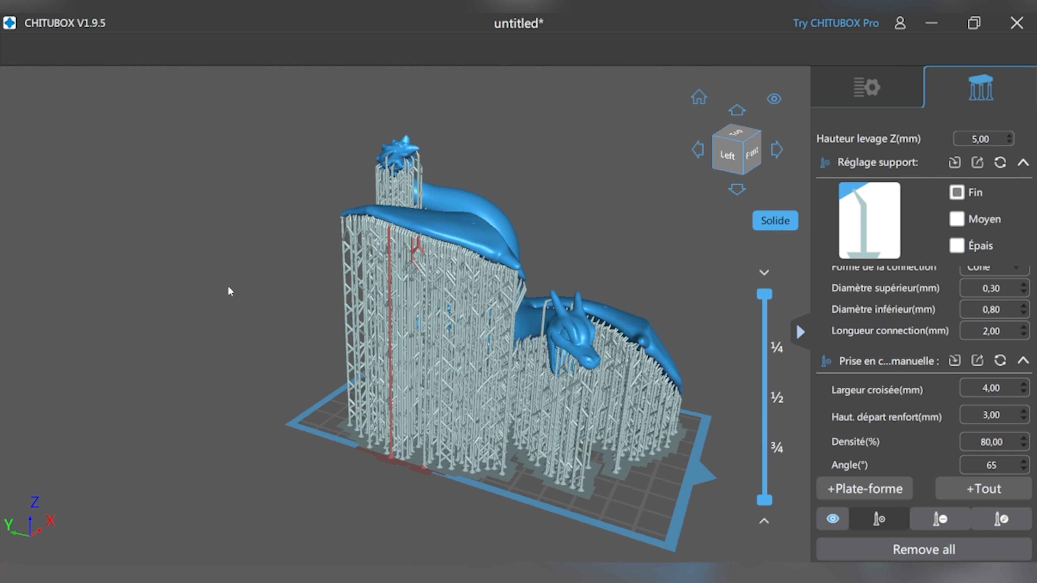
drag(214, 255, 491, 261)
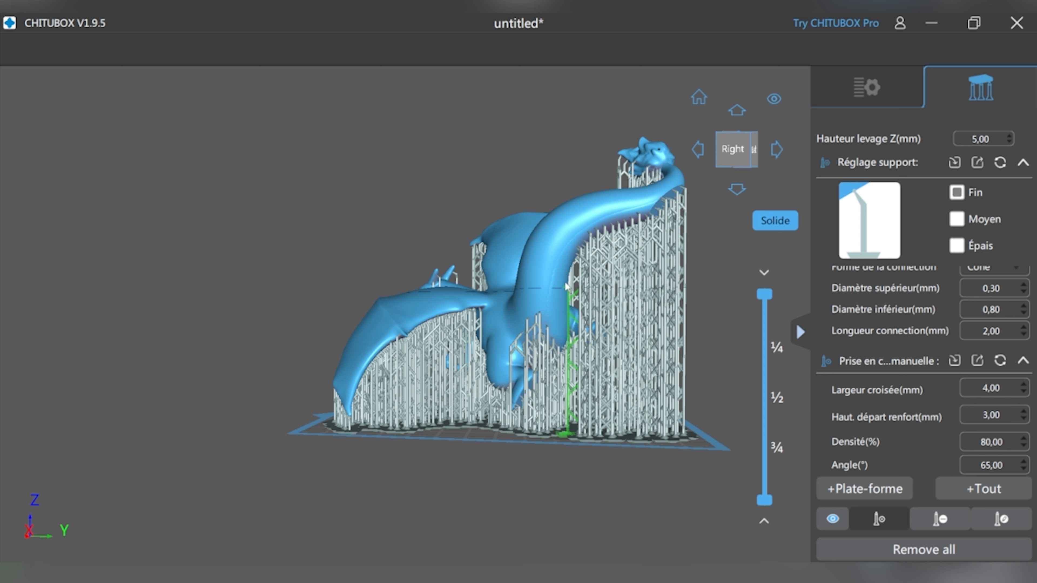
Set the support angle to 70° and density to 60%, and regenerate all supports, replacing the existing ones.
double_click(1003, 463)
text(70)
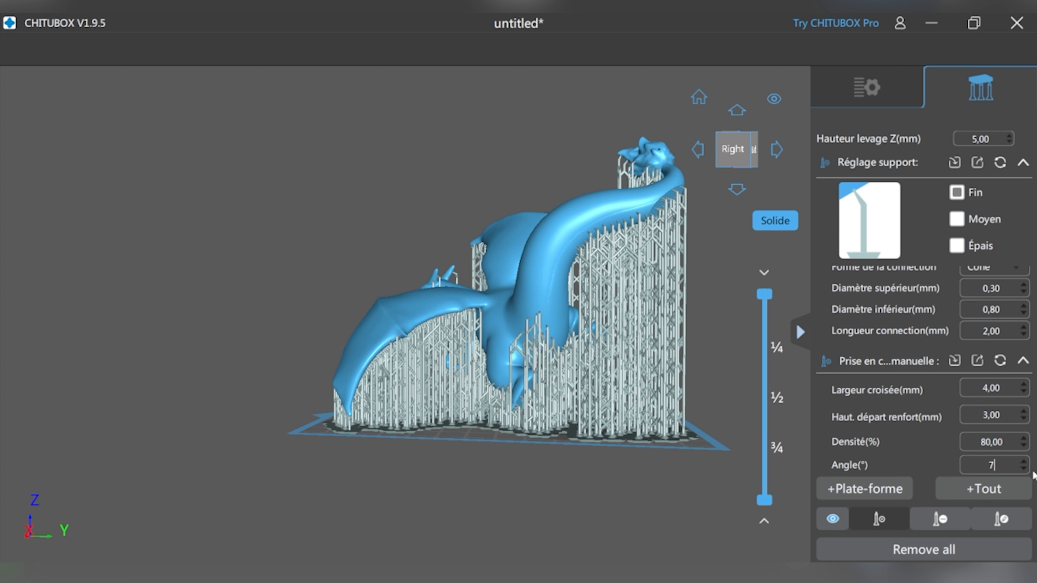
double_click(992, 441)
text(60)
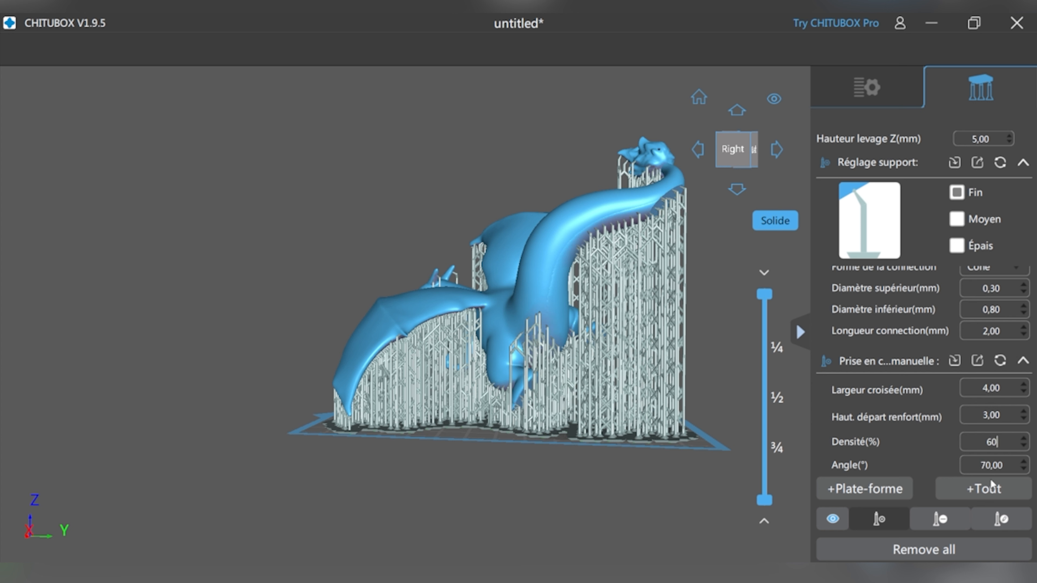
click(991, 481)
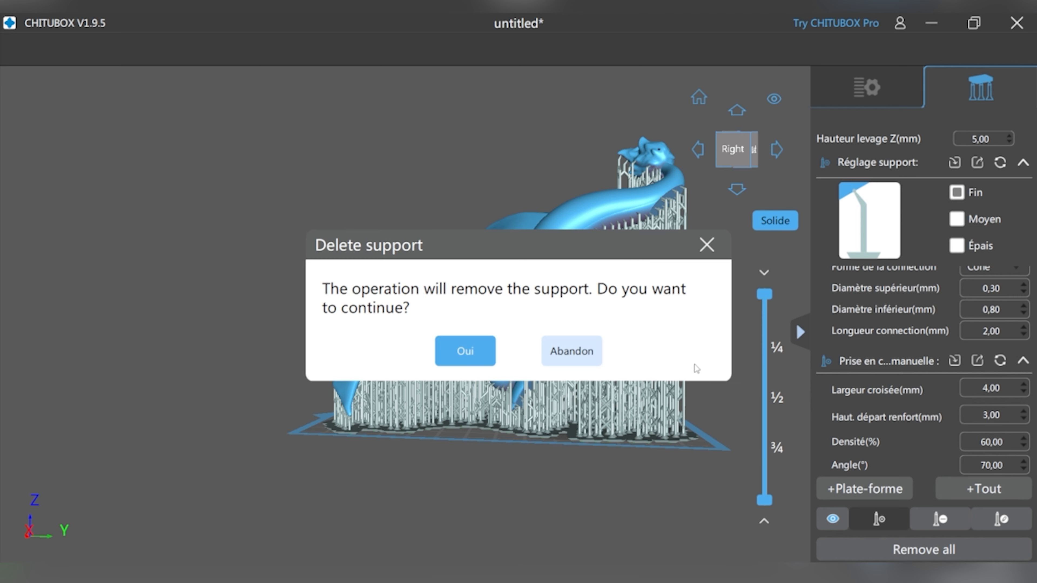
click(469, 349)
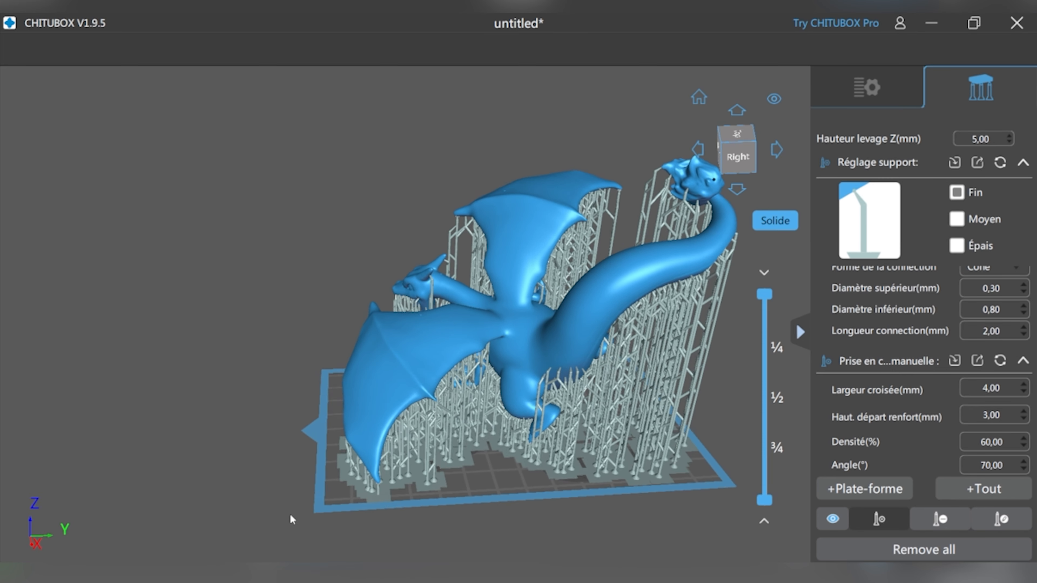
Add fine supports by hand on the dragon's underside, around the thigh and along the flank towards the arm.
drag(291, 519, 174, 419)
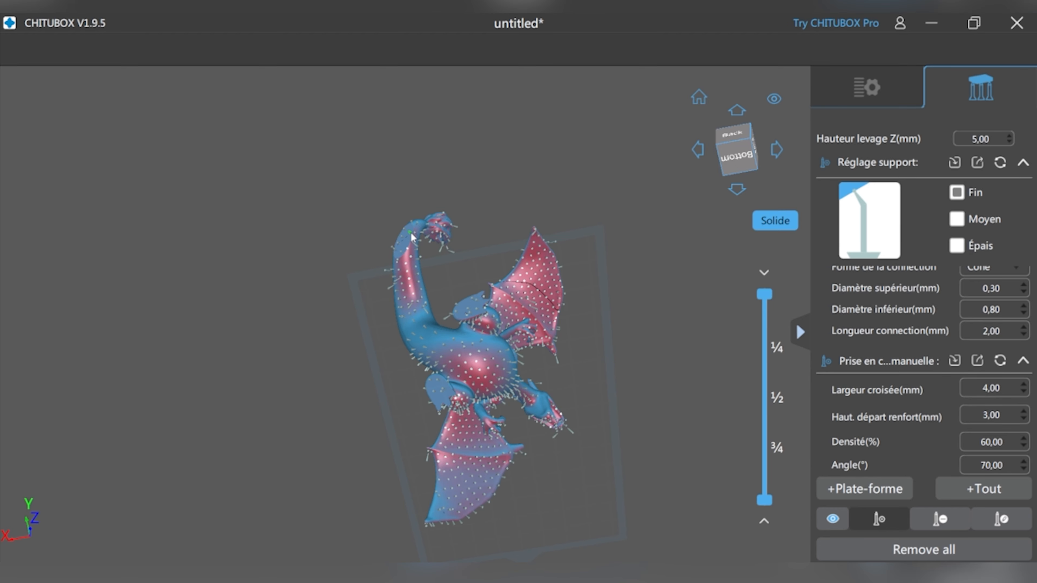
drag(309, 398, 293, 391)
scroll(527, 433, up, 10)
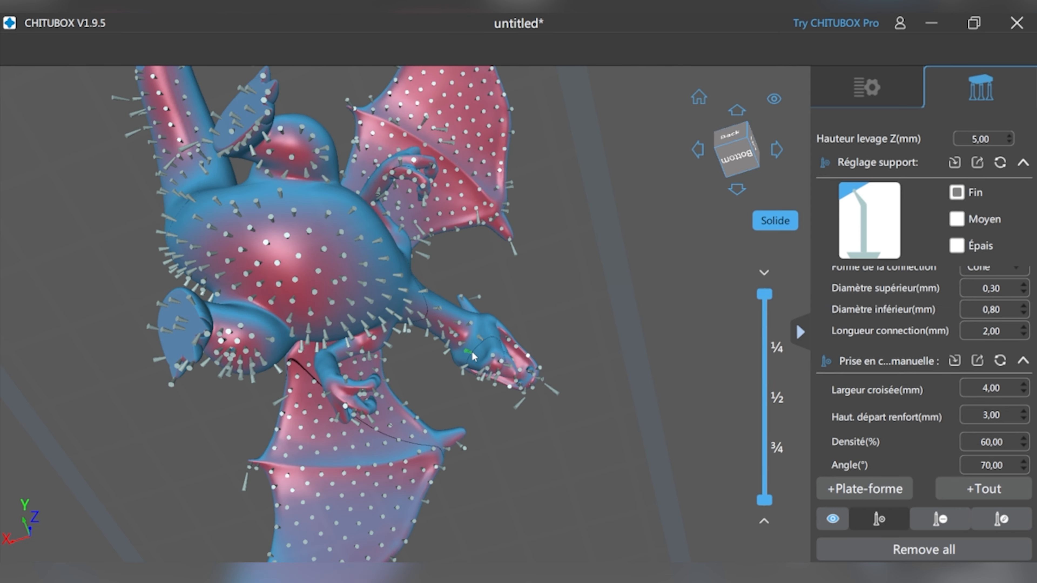
drag(471, 354, 268, 293)
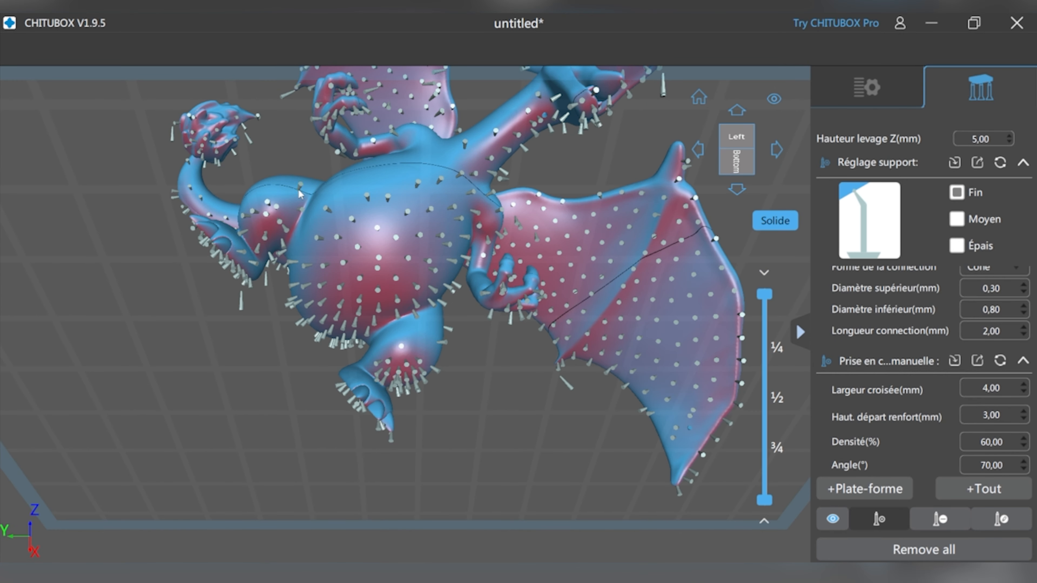
drag(253, 202, 373, 441)
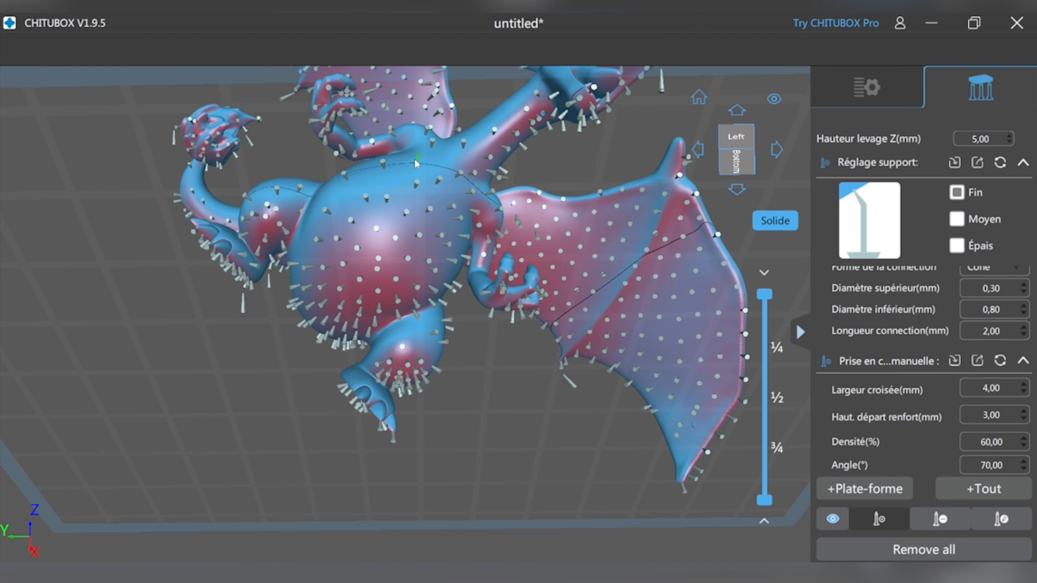
drag(414, 159, 423, 465)
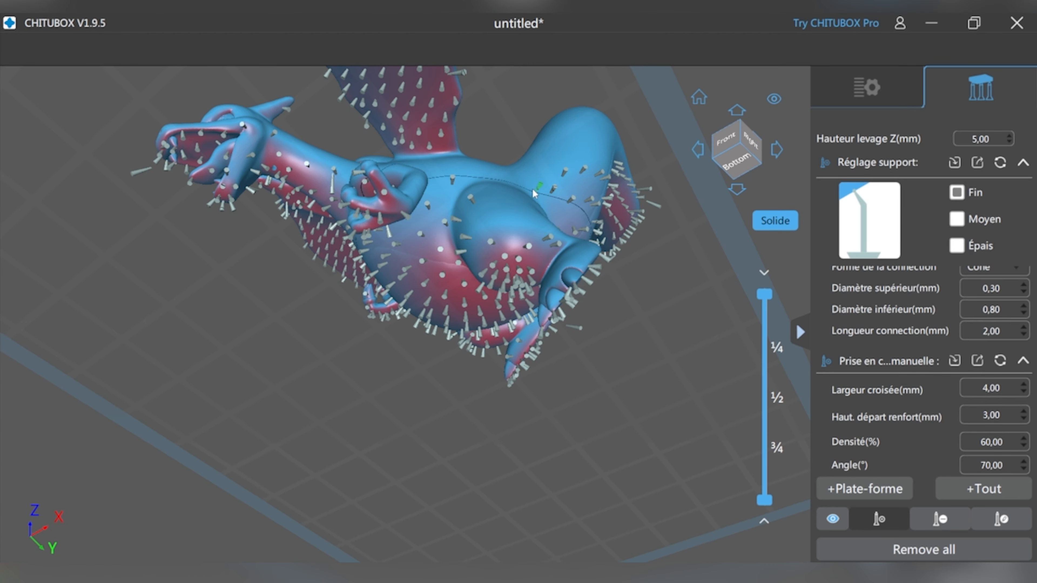
click(493, 213)
click(533, 177)
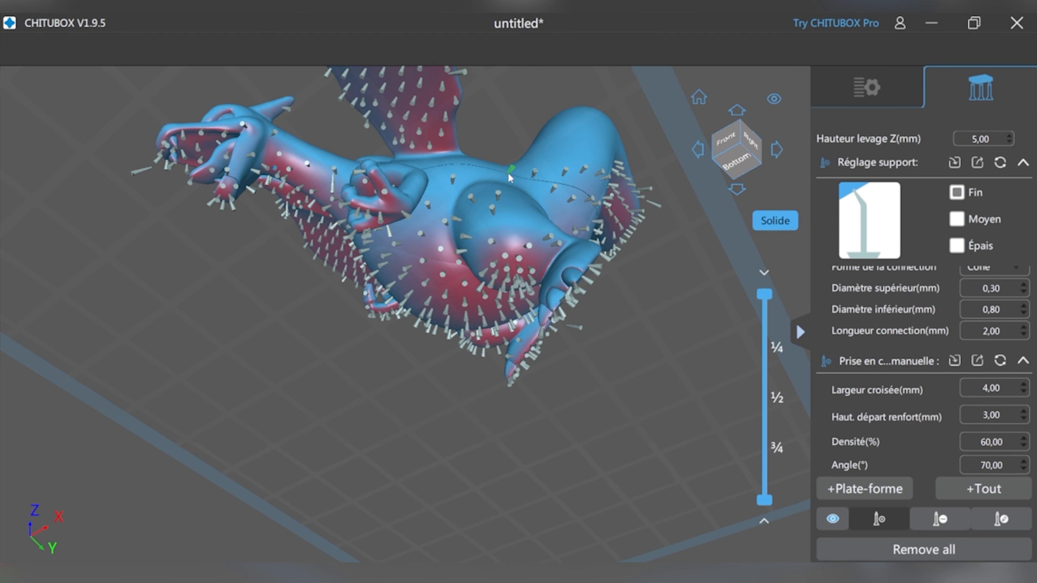
click(509, 173)
click(483, 169)
click(461, 166)
click(439, 160)
click(425, 175)
click(418, 184)
click(401, 172)
Edit the supports near the build plate's edge, moving the out-of-bounds bases inward until they lie within the plate.
right_drag(278, 396, 266, 458)
scroll(266, 457, down, 10)
right_drag(527, 428, 279, 473)
scroll(315, 506, up, 8)
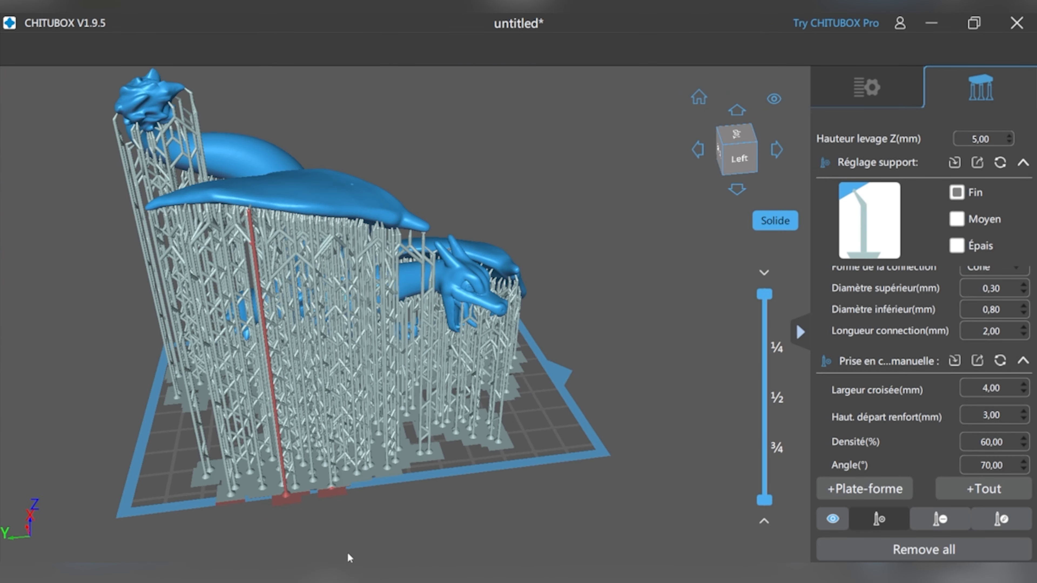
click(1001, 519)
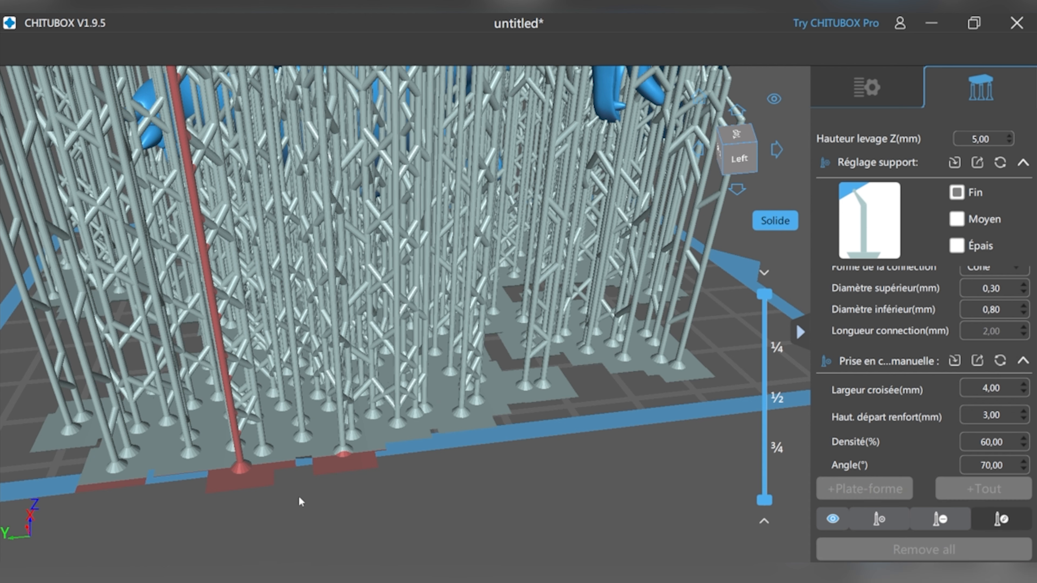
drag(348, 450, 335, 441)
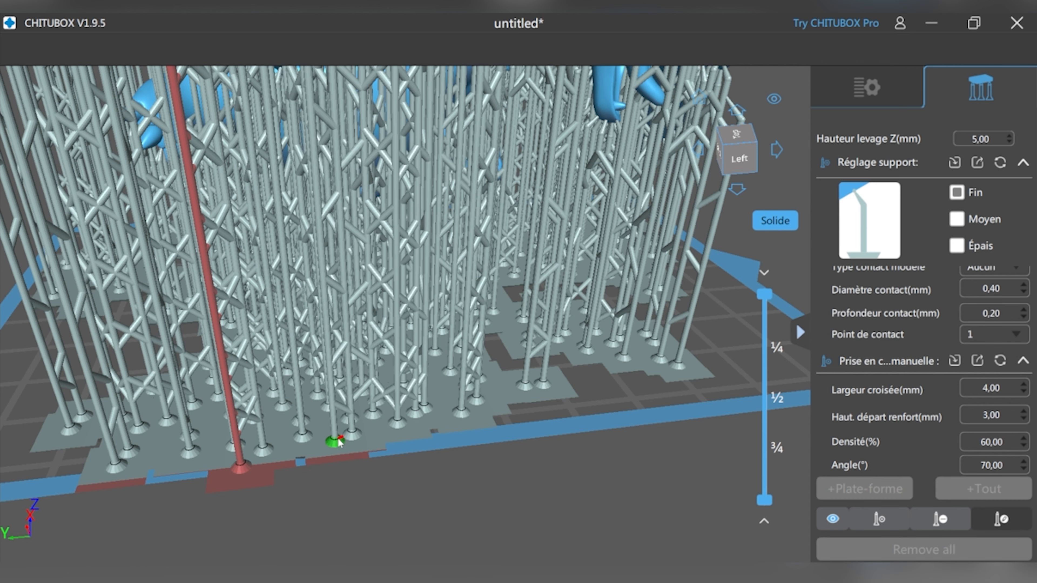
drag(246, 464, 229, 454)
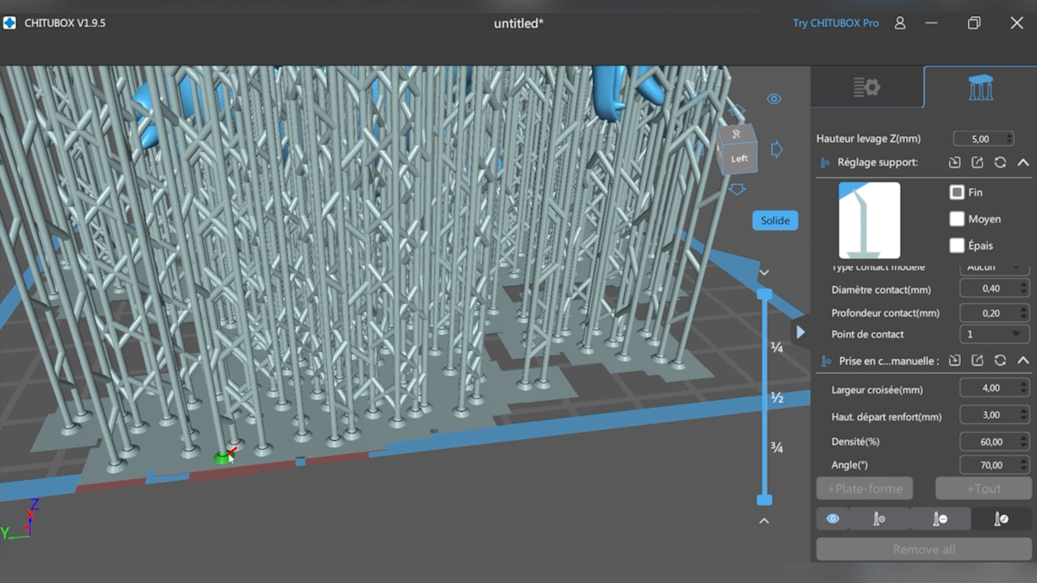
right_drag(388, 532, 212, 505)
drag(196, 493, 190, 490)
drag(314, 469, 348, 443)
drag(416, 433, 429, 430)
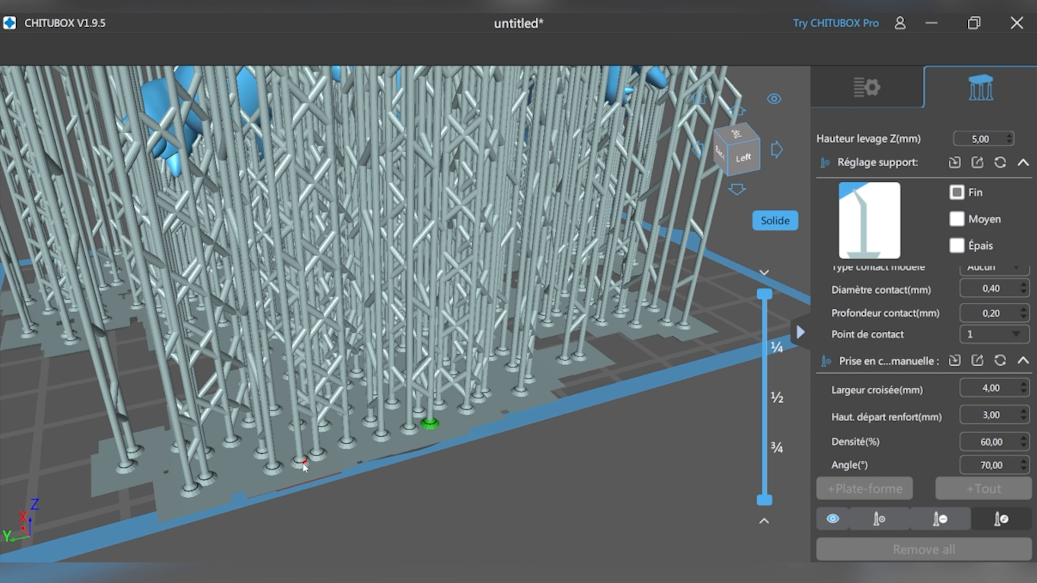
Inspect the supported dragon from the side and from above, checking its fit on the plate and its layer range.
scroll(562, 508, down, 5)
drag(562, 509, 501, 481)
drag(765, 499, 773, 524)
right_drag(503, 367, 500, 486)
mouse_move(765, 295)
mouse_down()
mouse_move(765, 484)
mouse_move(770, 288)
mouse_up()
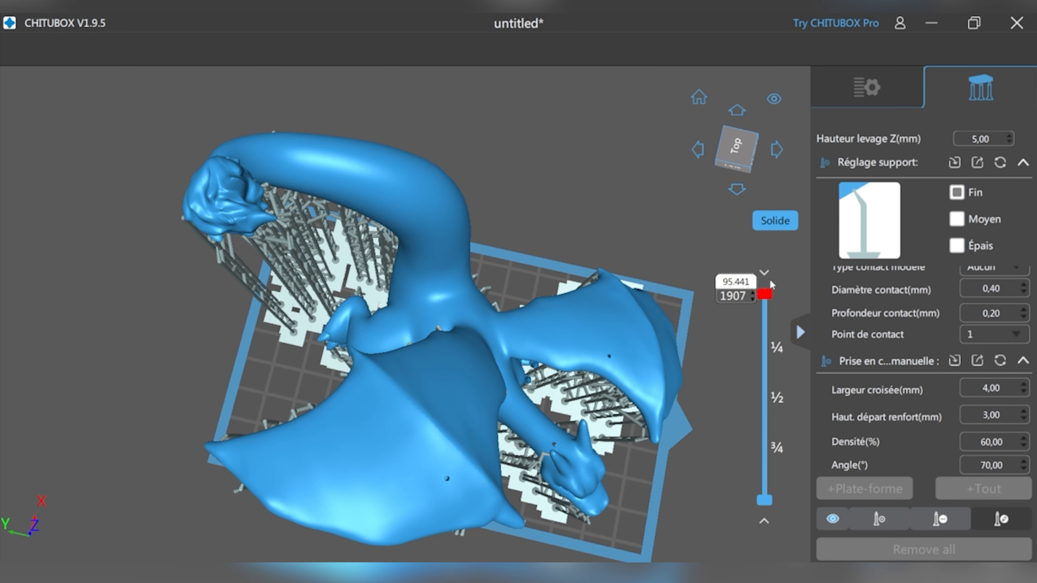
right_drag(23, 273, 34, 195)
right_drag(299, 432, 709, 342)
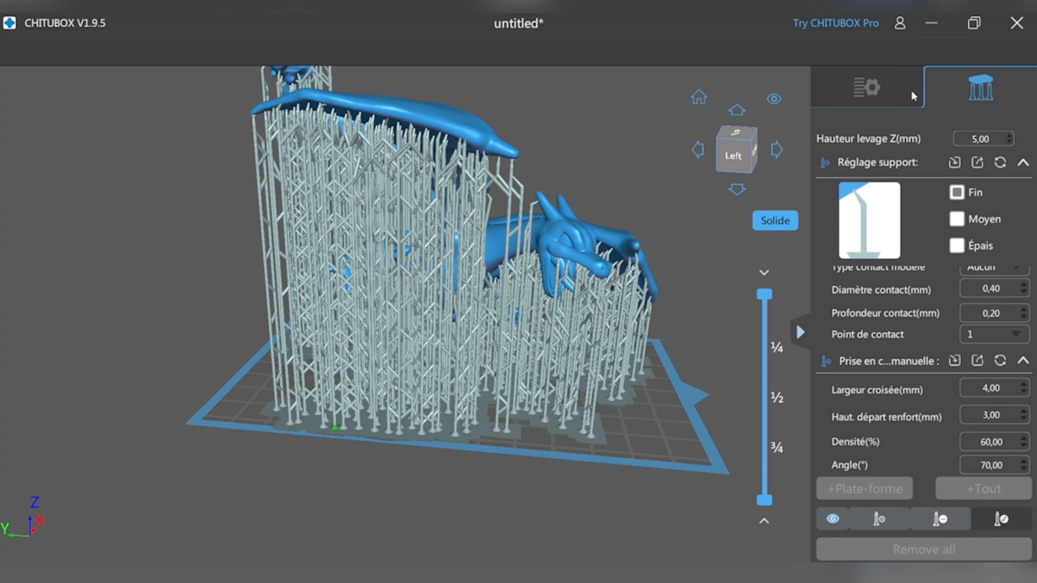
right_drag(436, 485, 515, 427)
Review the GEEETECH Alkaid slicing settings: resin parameters, available profiles, lift distances, and normal and bottom-layer exposure times.
click(861, 98)
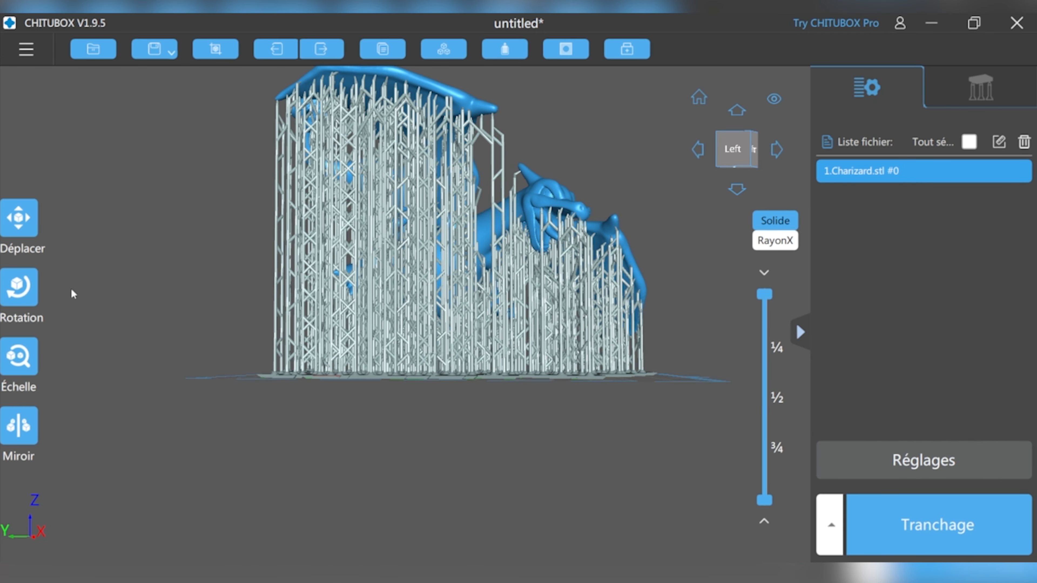
right_drag(66, 384, 136, 336)
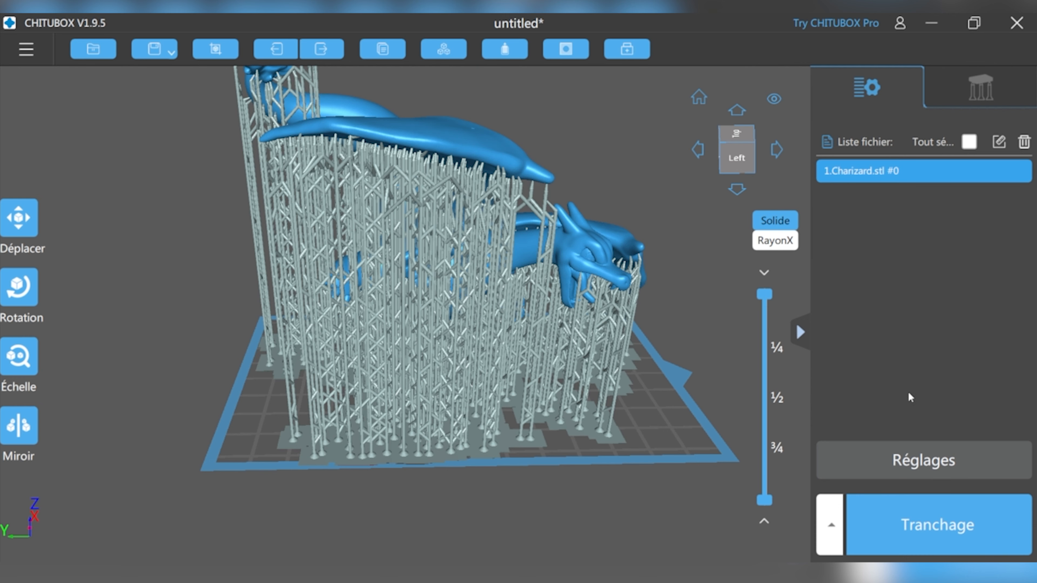
click(930, 454)
click(437, 167)
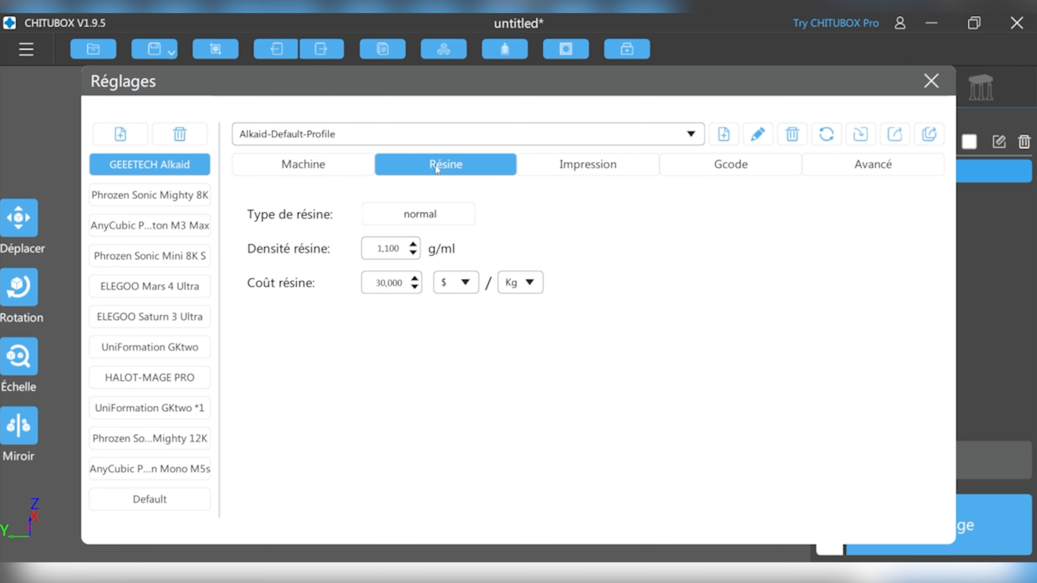
click(587, 166)
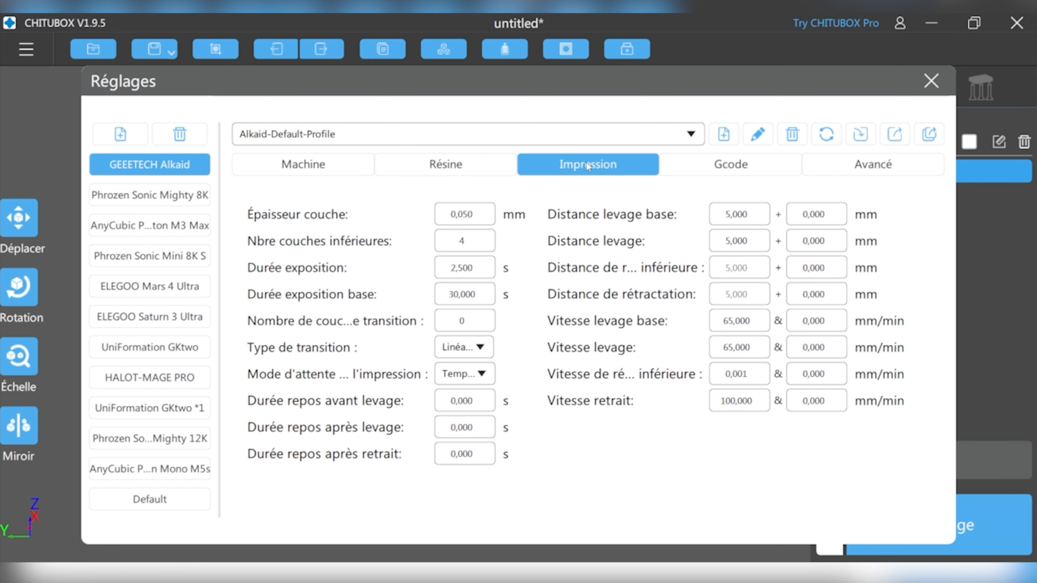
click(649, 135)
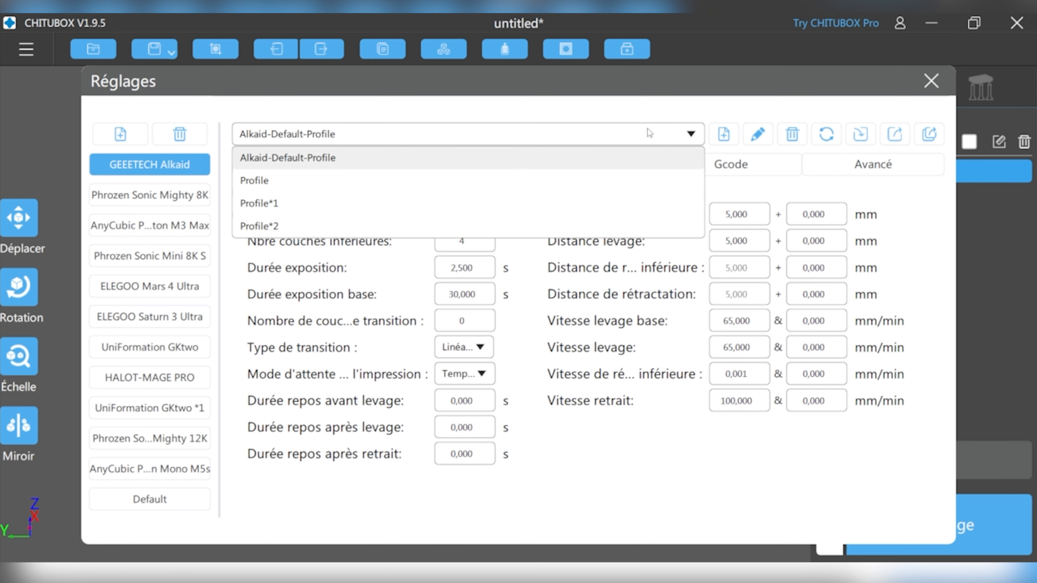
click(646, 129)
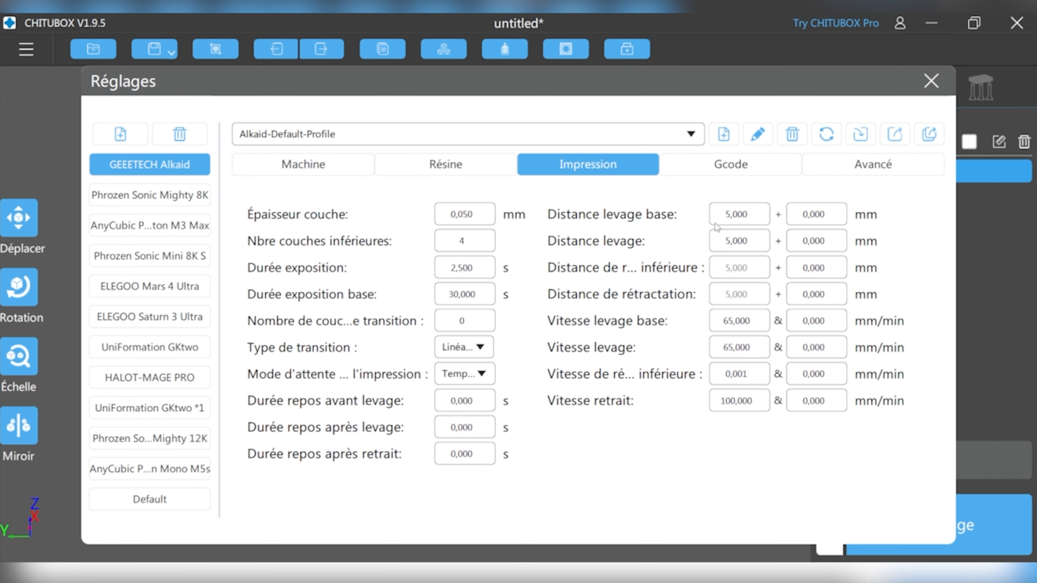
mouse_move(715, 227)
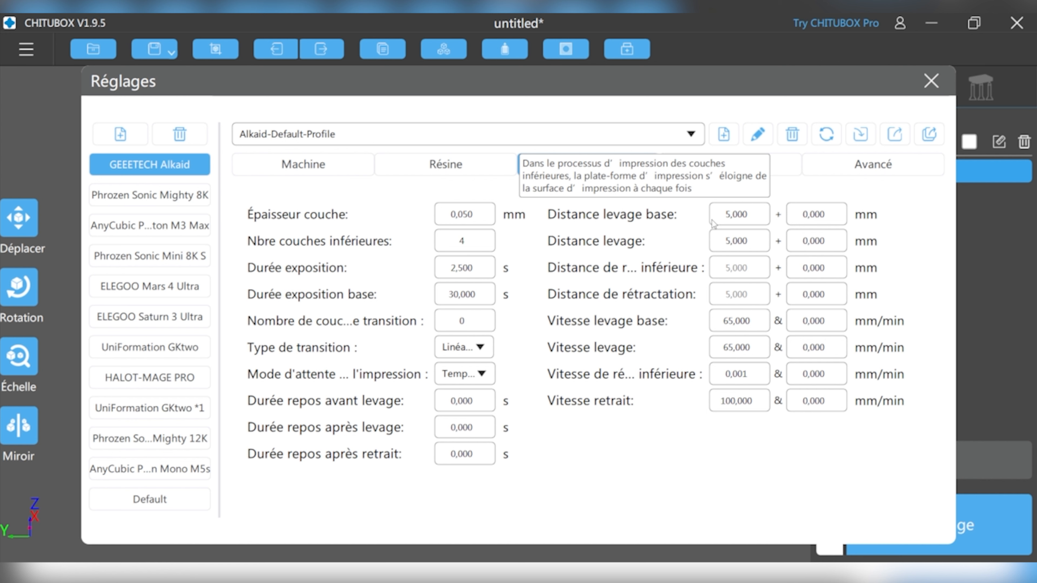
double_click(466, 269)
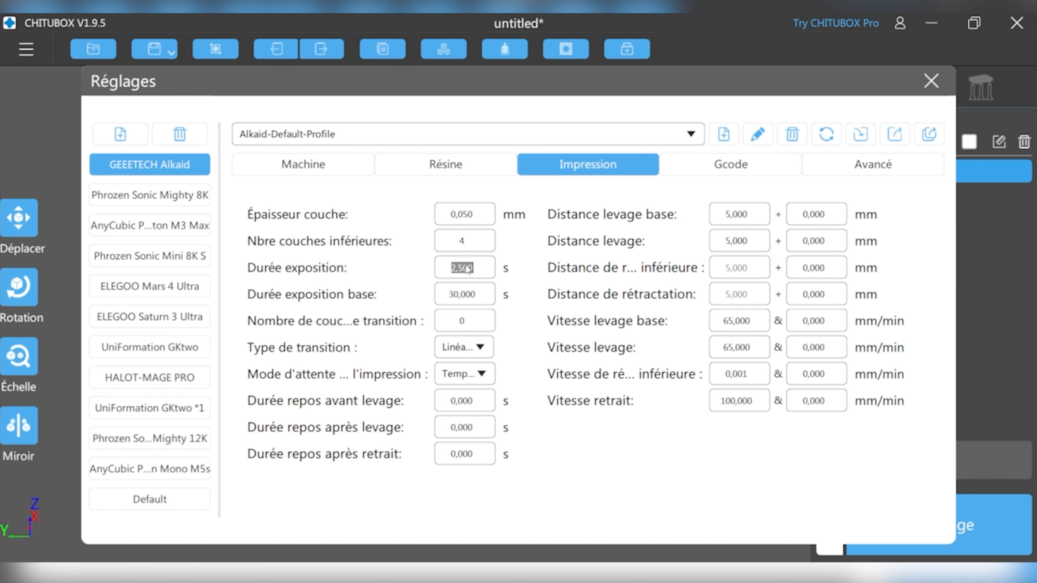
double_click(463, 294)
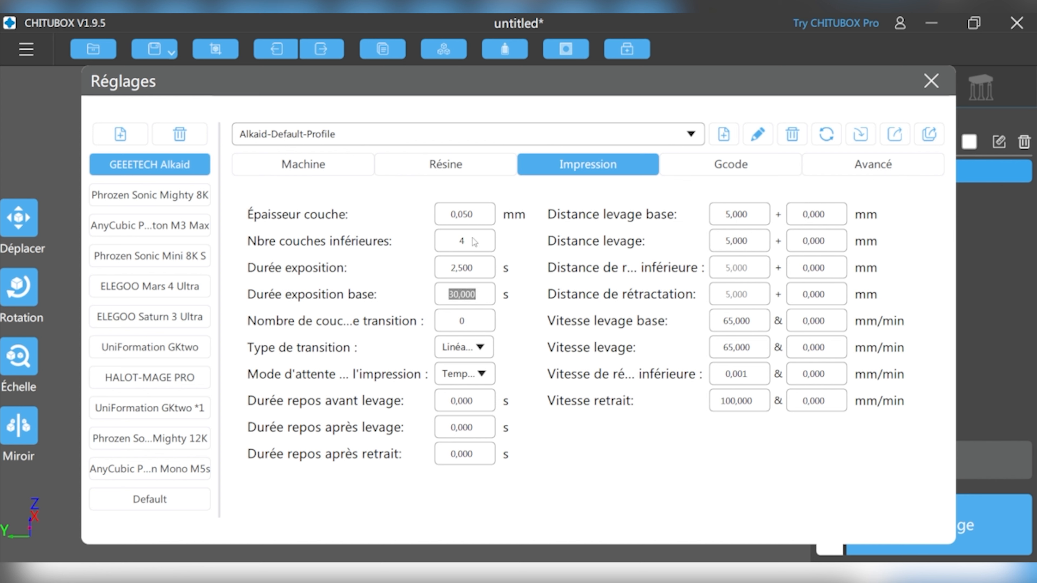